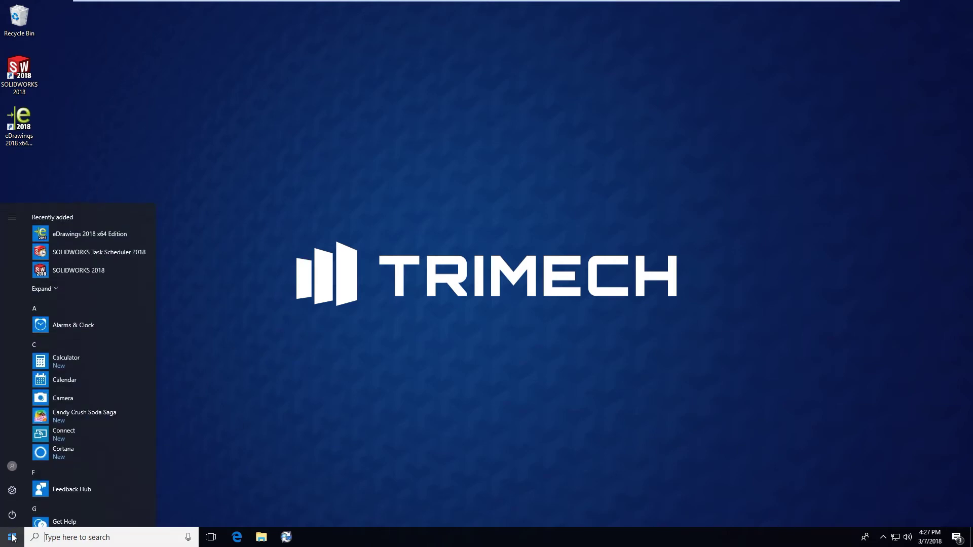
Open the Archive Server Configuration tool from the SOLIDWORKS PDM program group.
scroll(107, 355, "down", 10)
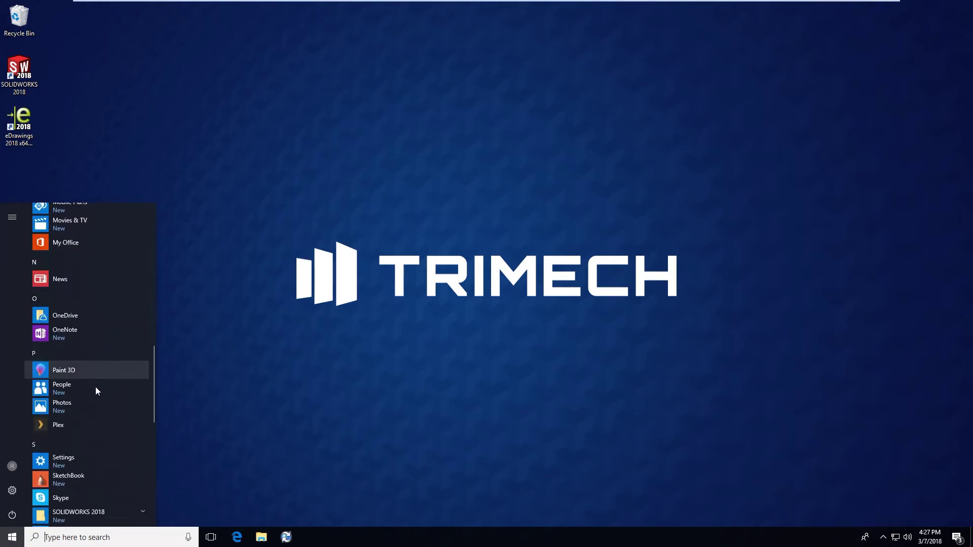
scroll(96, 387, "down", 7)
scroll(93, 409, "up", 3)
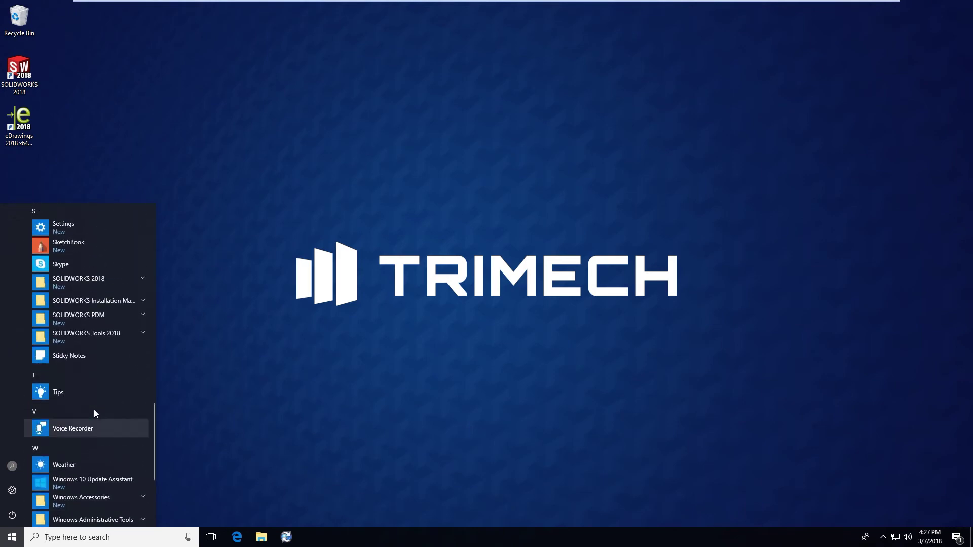
left_click(104, 316)
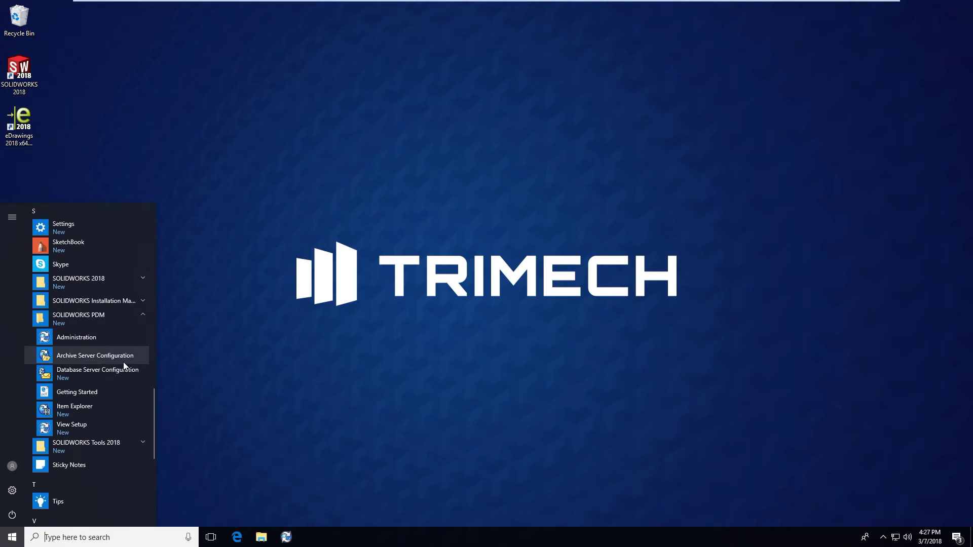
left_click(123, 362)
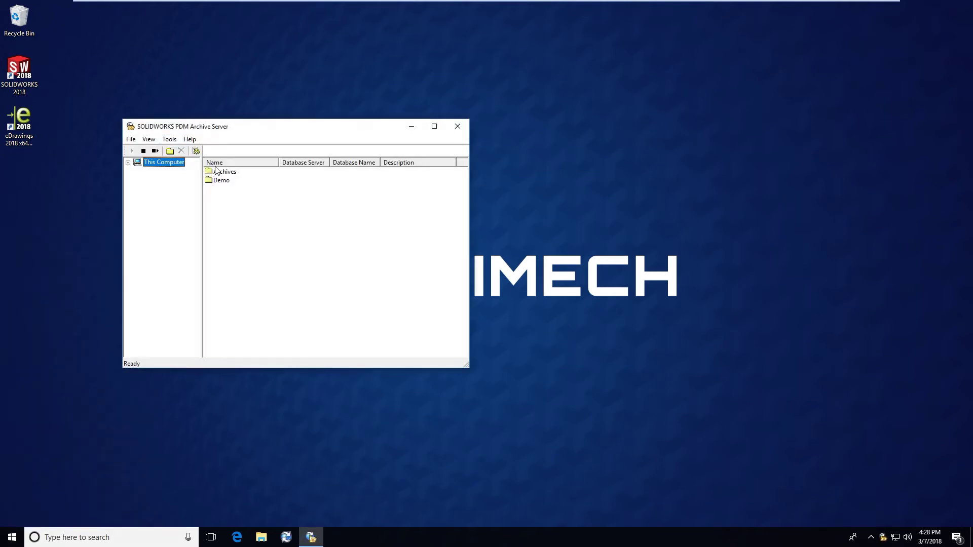
Open the properties of the PDM vault in the Demo folder and inspect its full archive path in the relocation settings.
double_click(222, 182)
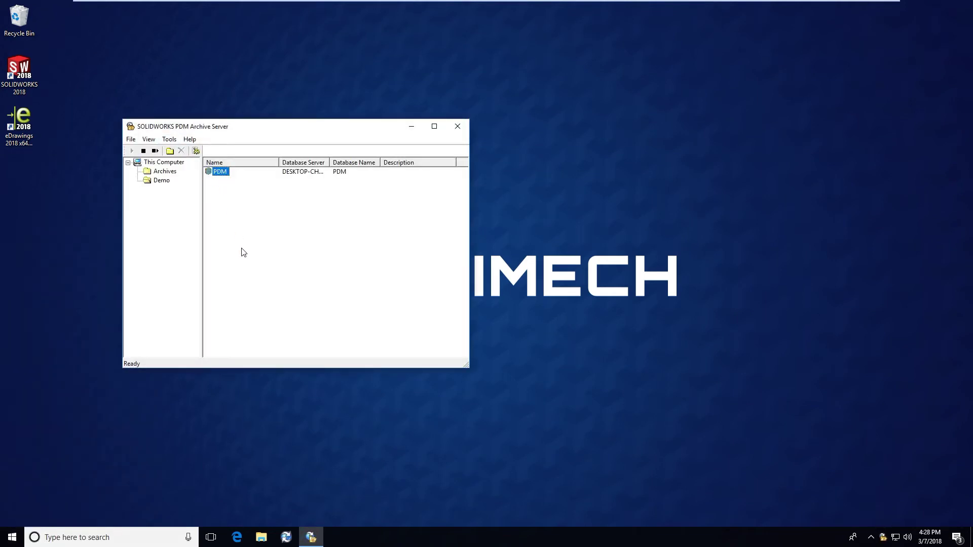
right_click(219, 172)
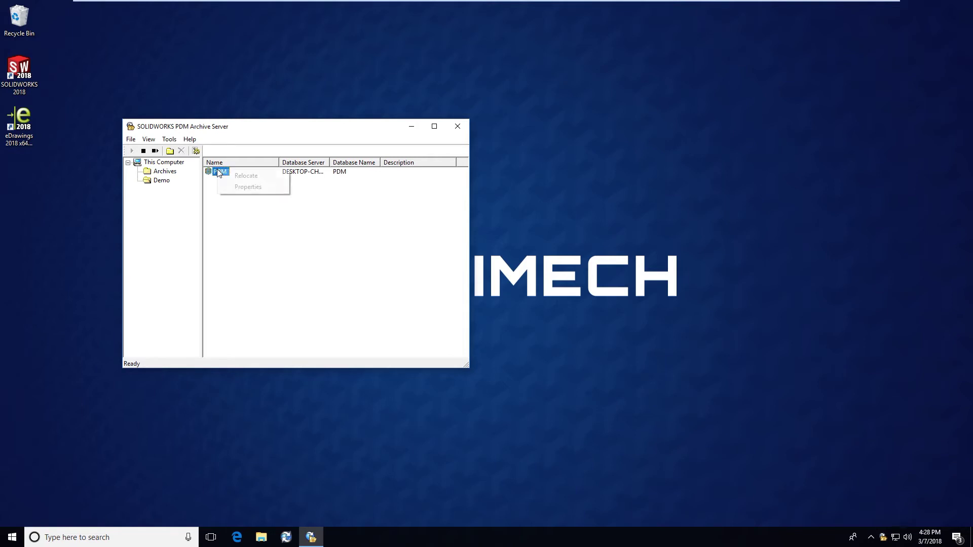
left_click(247, 188)
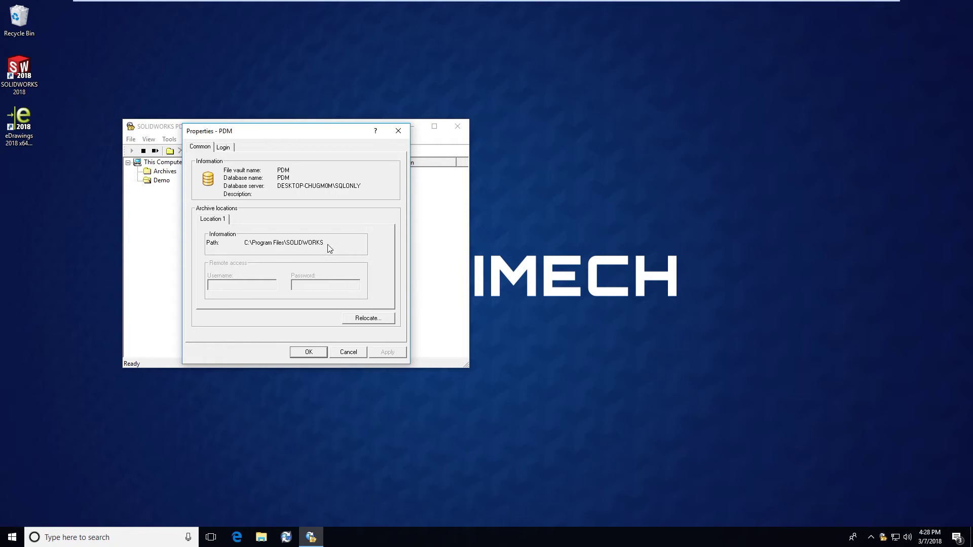
left_click(391, 318)
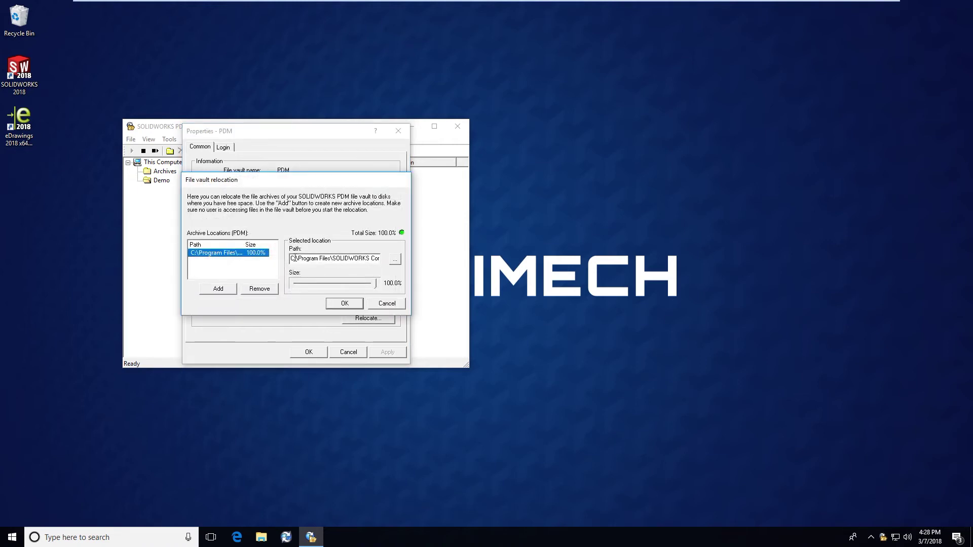
left_click_drag(293, 259, 383, 261)
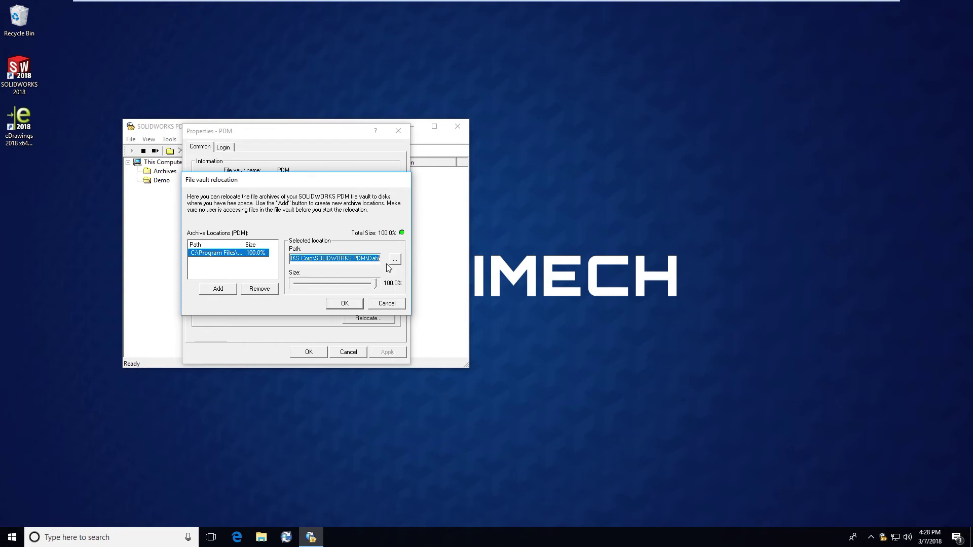
Switch to File Explorer and browse to C:\Program Files\SOLIDWORKS Corp\SOLIDWORKS PDM\Data\PDM to view the archive folders.
left_click(262, 538)
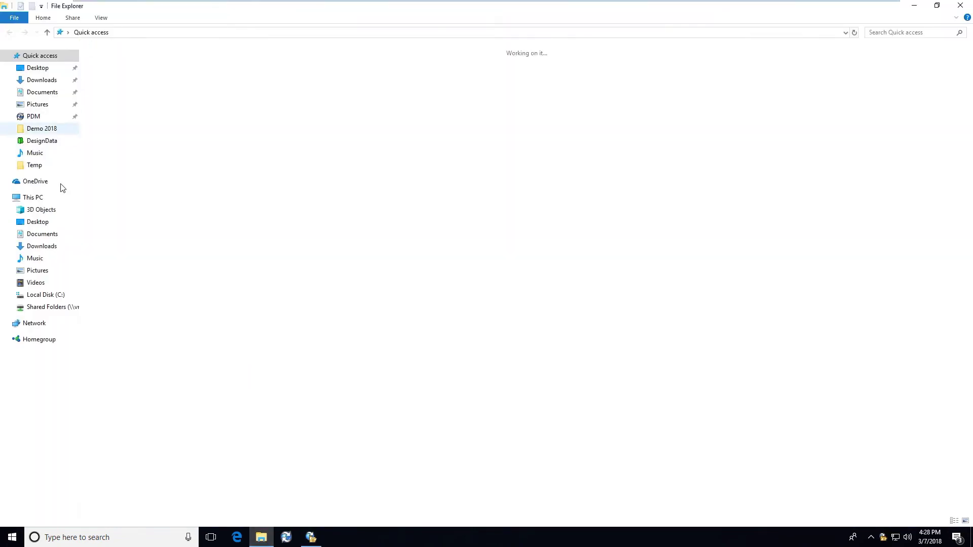
left_click(39, 201)
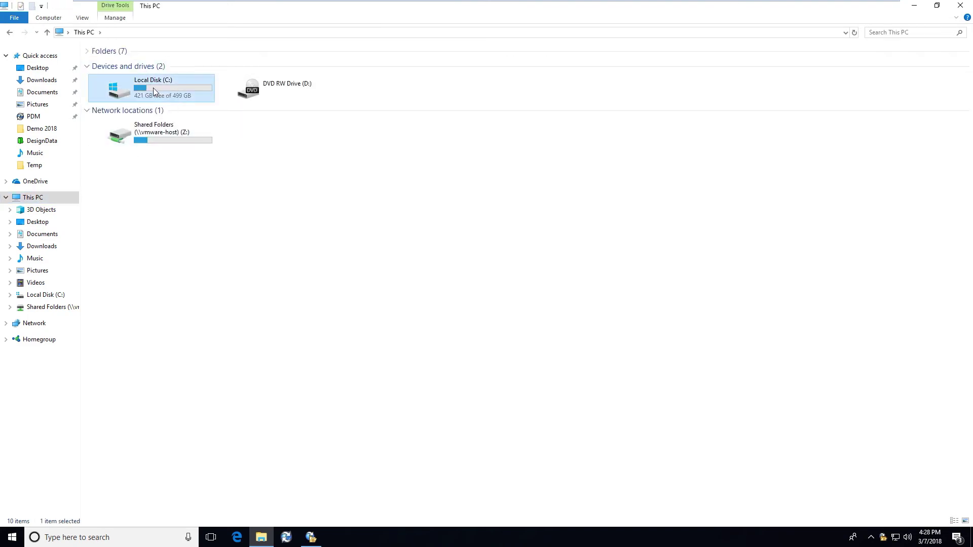
double_click(153, 87)
double_click(144, 84)
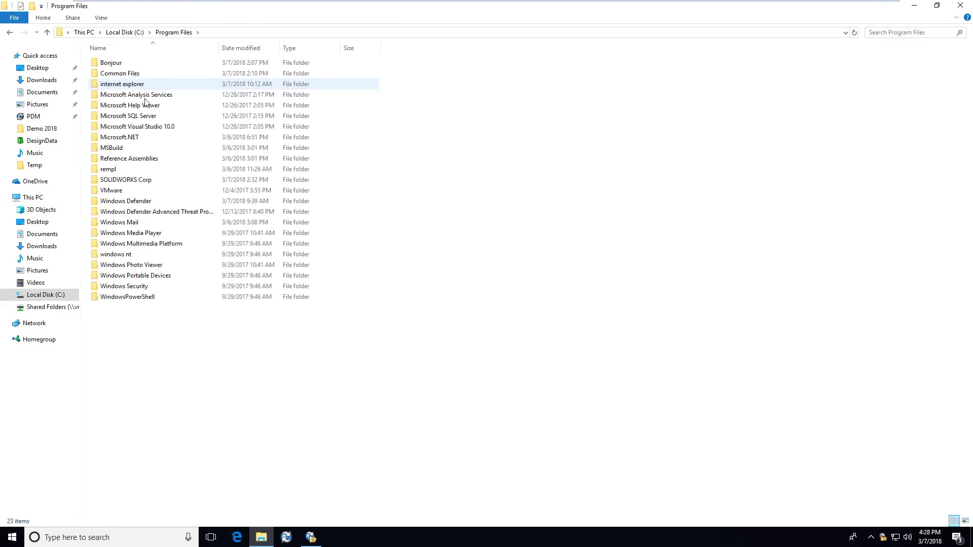
left_click(137, 182)
double_click(137, 183)
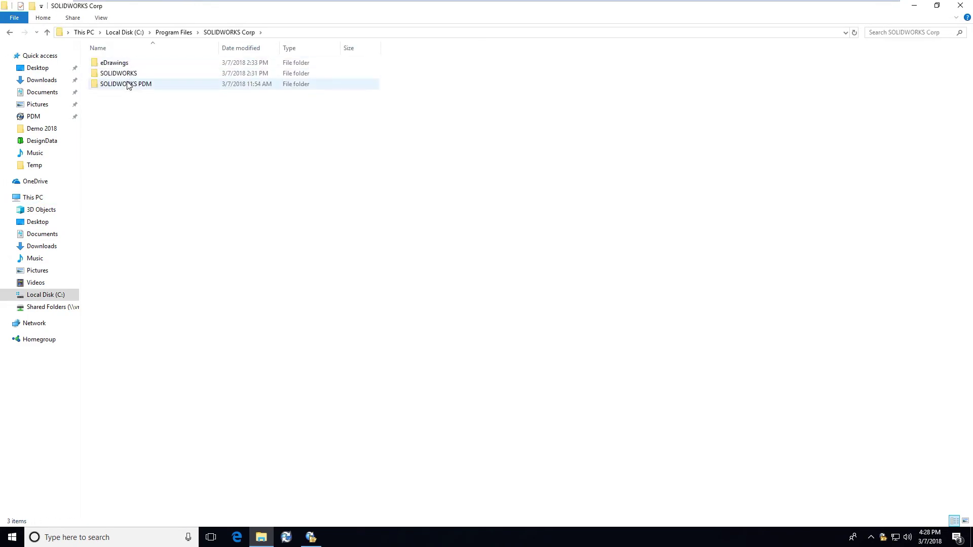
double_click(129, 84)
double_click(124, 75)
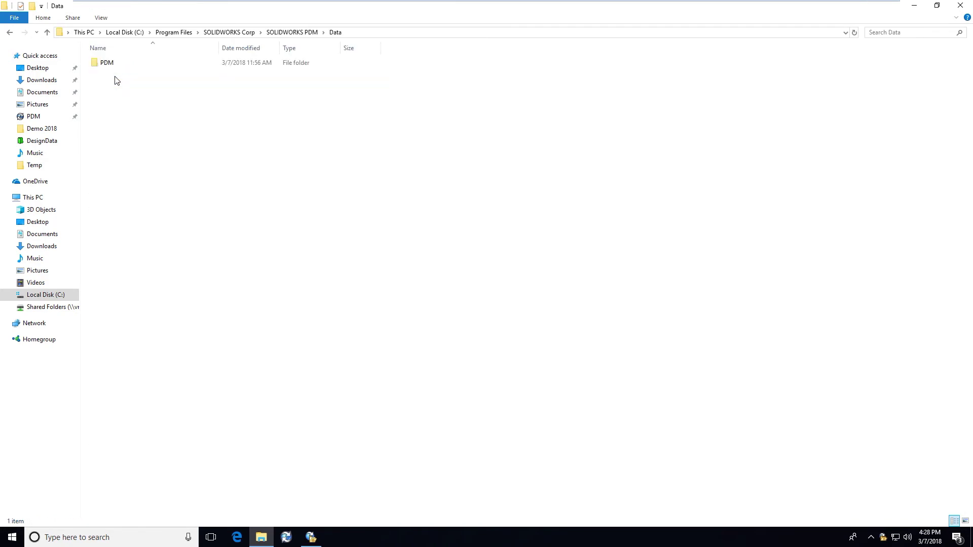
left_click(117, 64)
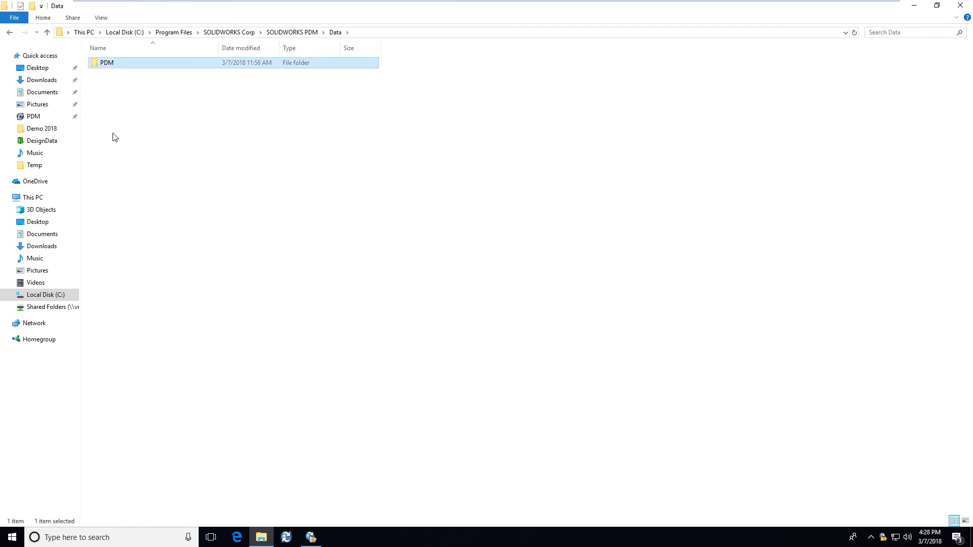
double_click(127, 64)
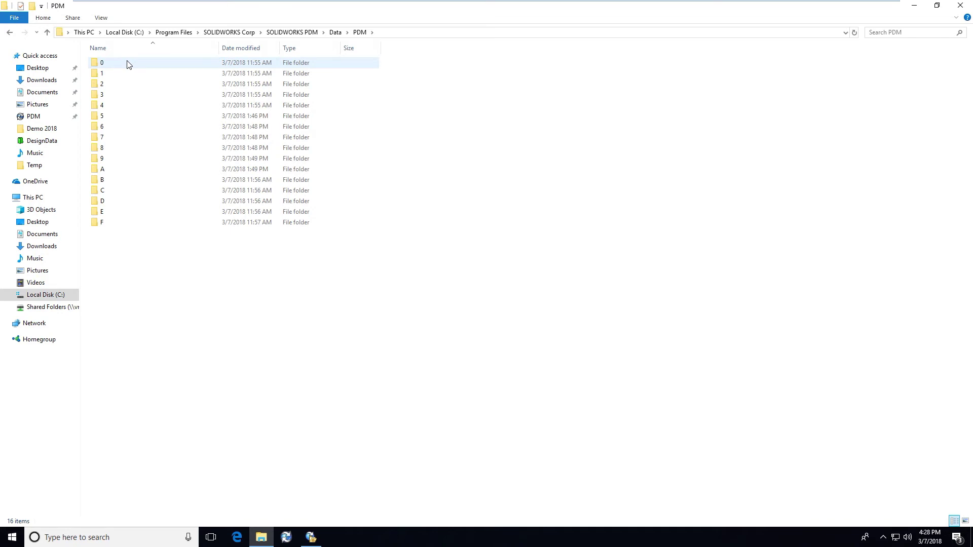
Cancel the vault's relocation and properties dialogs, and close the Archive Server tool.
left_click(937, 9)
left_click(200, 185)
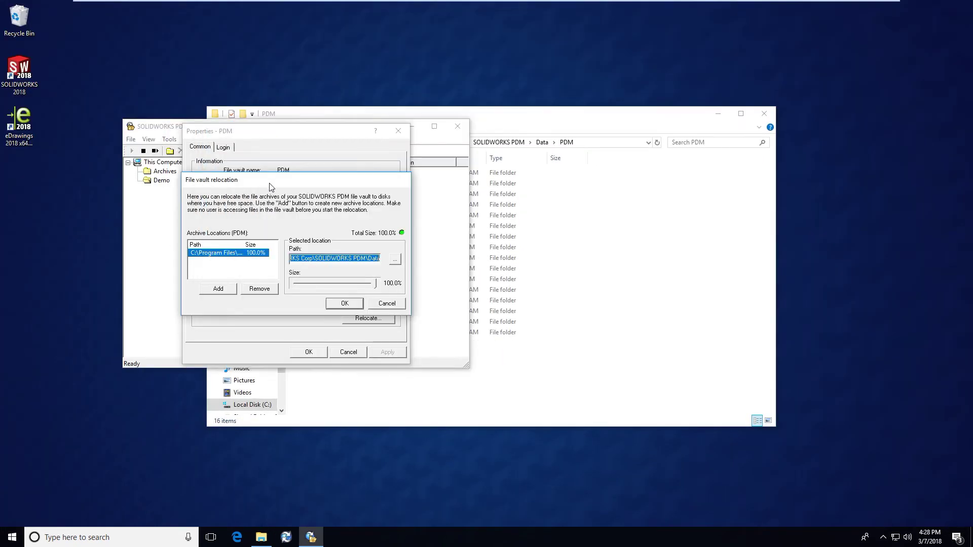
left_click(398, 303)
left_click(345, 354)
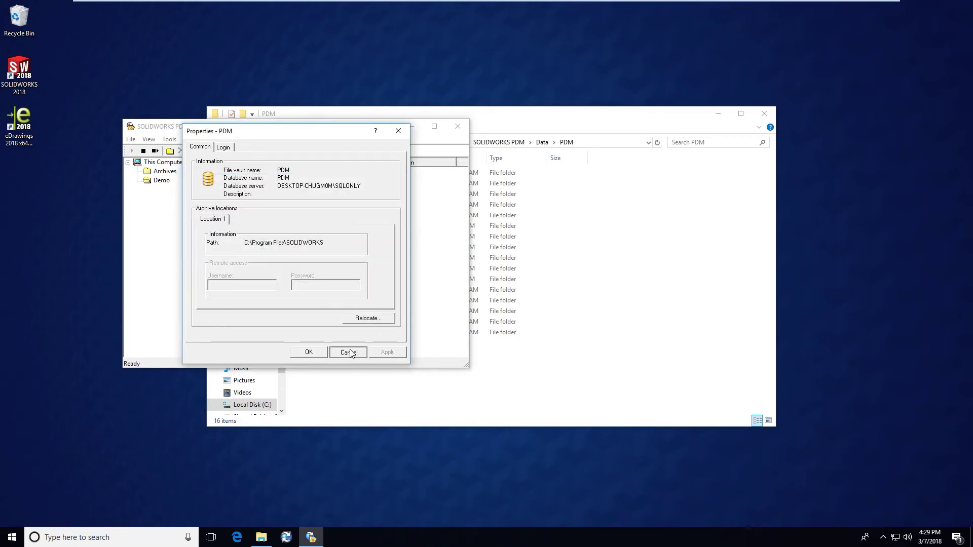
left_click(457, 127)
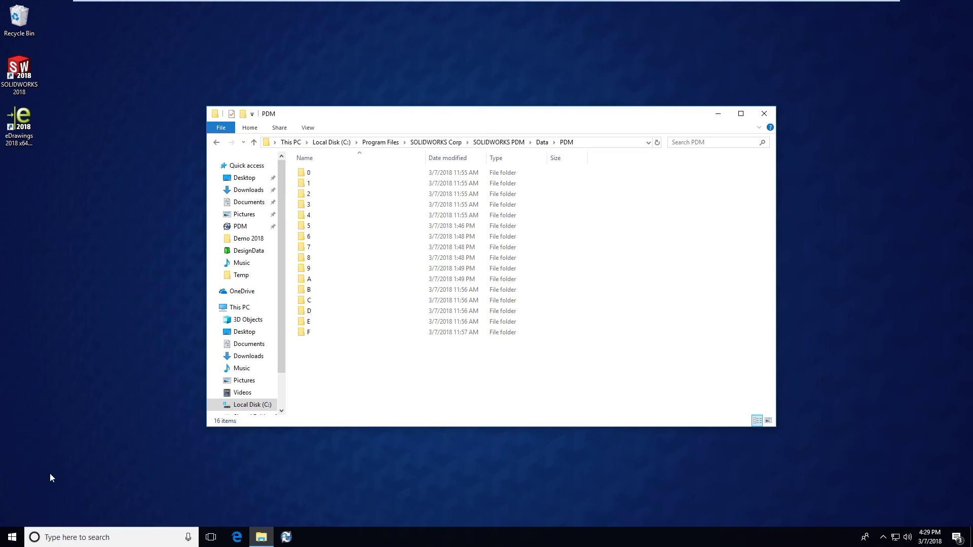
Search for regedit and launch the Registry Editor.
left_click(12, 538)
type("reg")
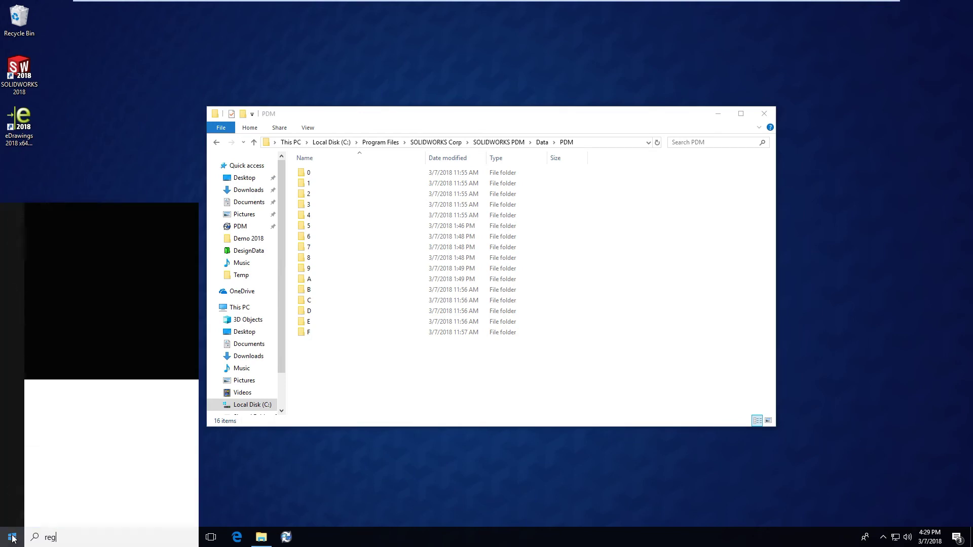
type("edit")
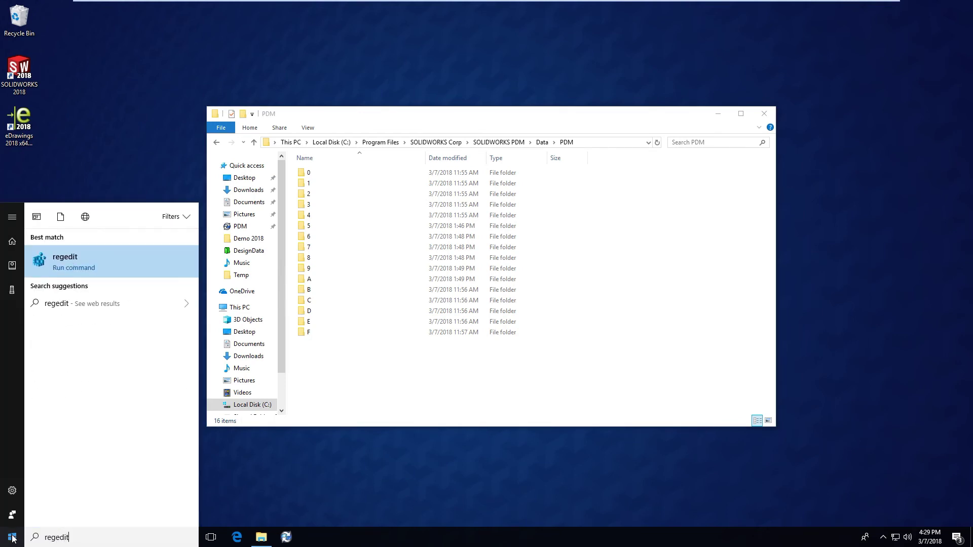
left_click(72, 262)
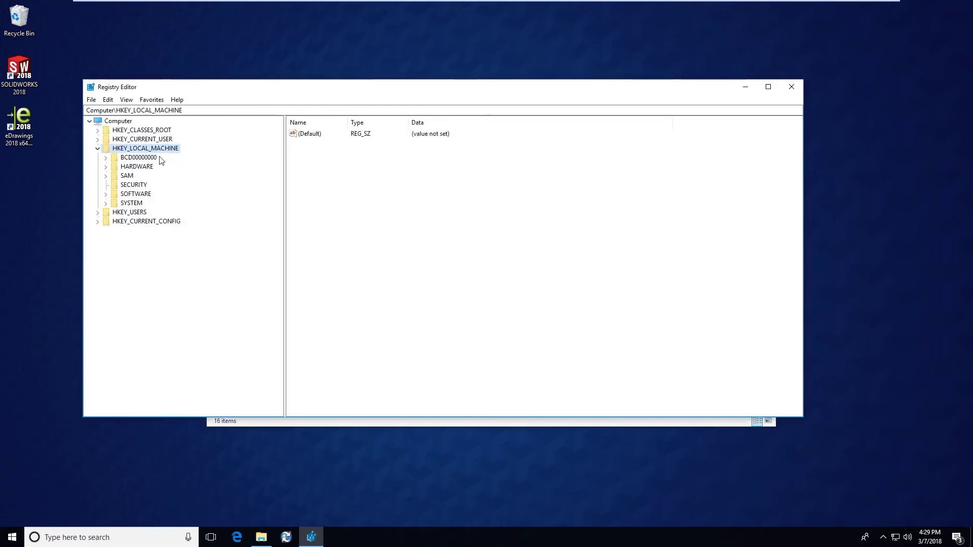
Expand the registry tree under HKEY_LOCAL_MACHINE to SOFTWARE\SolidWorks\Applications\PDMWorks Enterprise\ArchiveServer\Vaults.
left_click(106, 195)
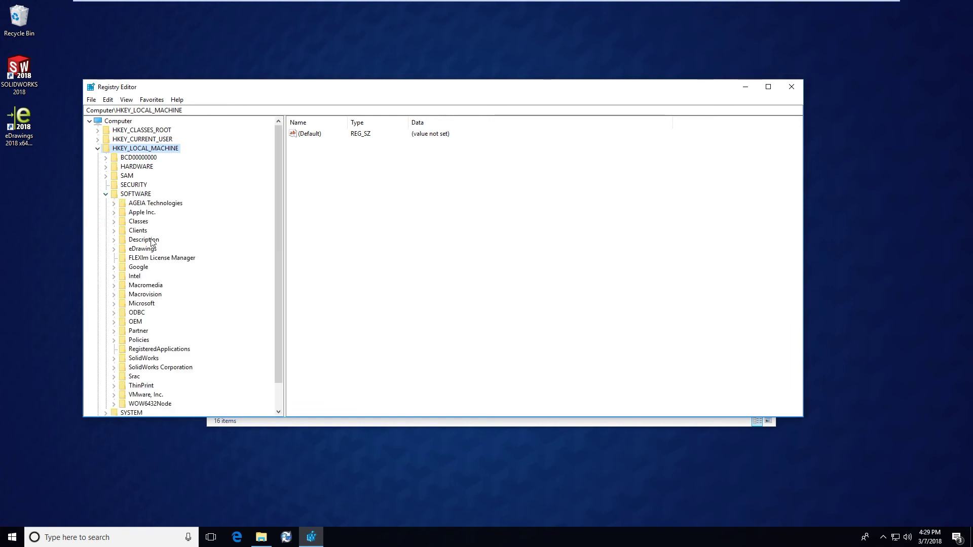
scroll(117, 213, "down", 1)
left_click(115, 330)
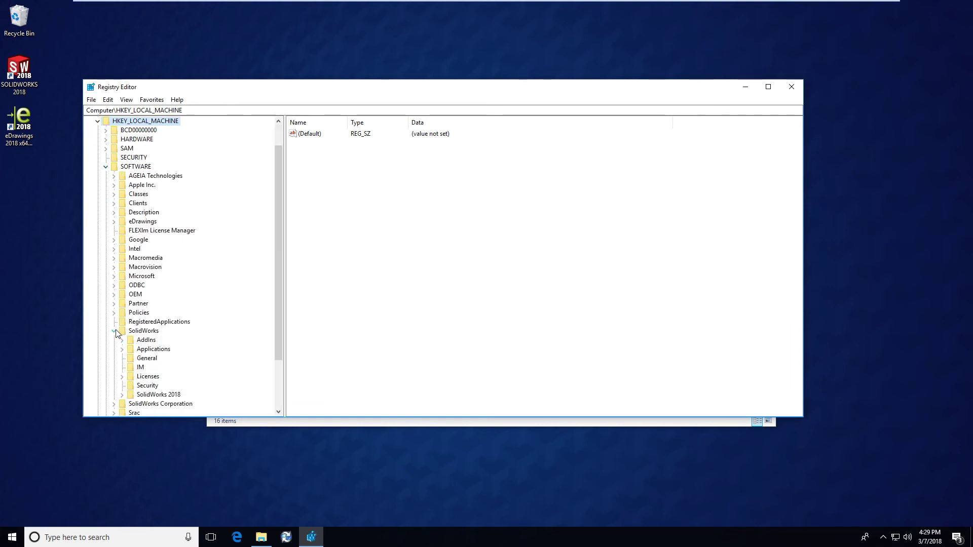
scroll(121, 326, "down", 1)
left_click(122, 323)
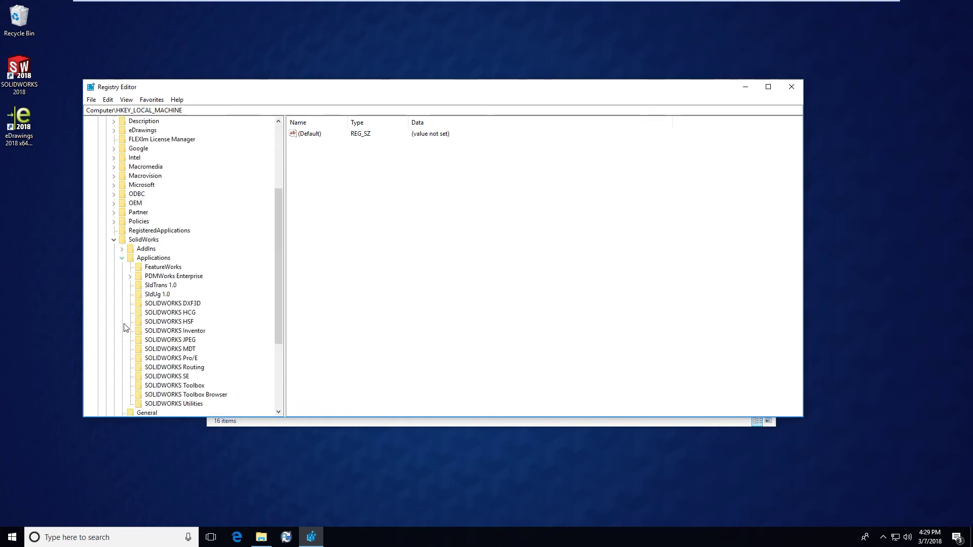
left_click(130, 277)
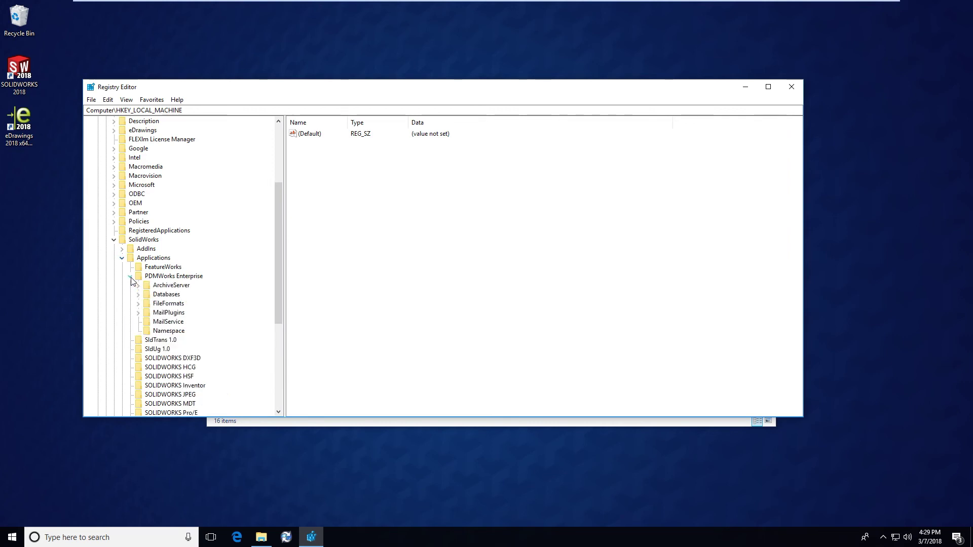
left_click(138, 286)
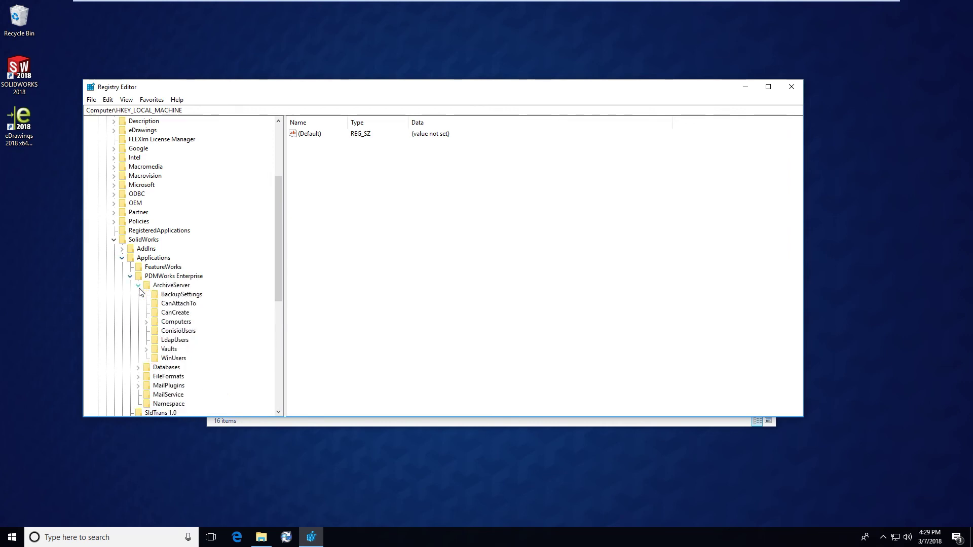
left_click(147, 349)
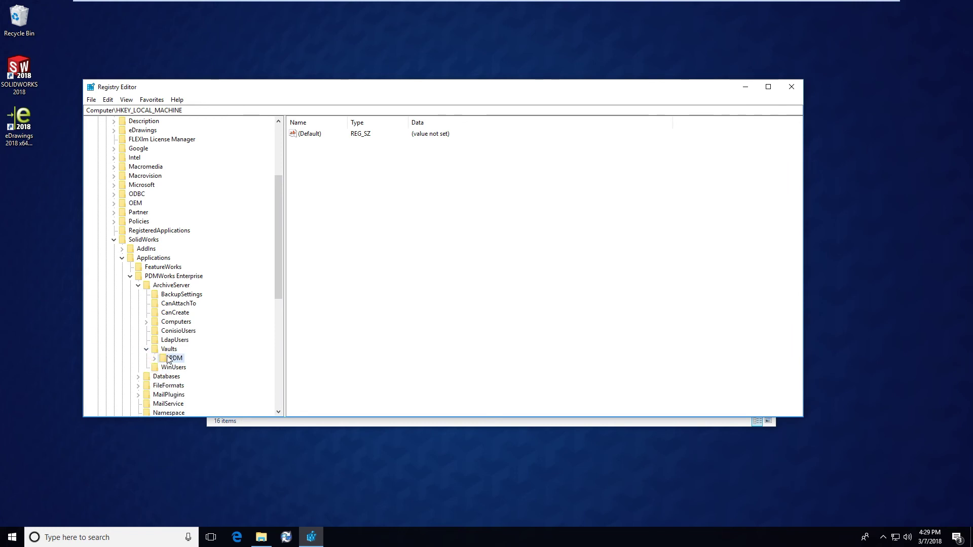
Open the PDM vault's ArchiveTable key and select the ArchiveTable0 entry to examine the archive paths.
left_click(173, 358)
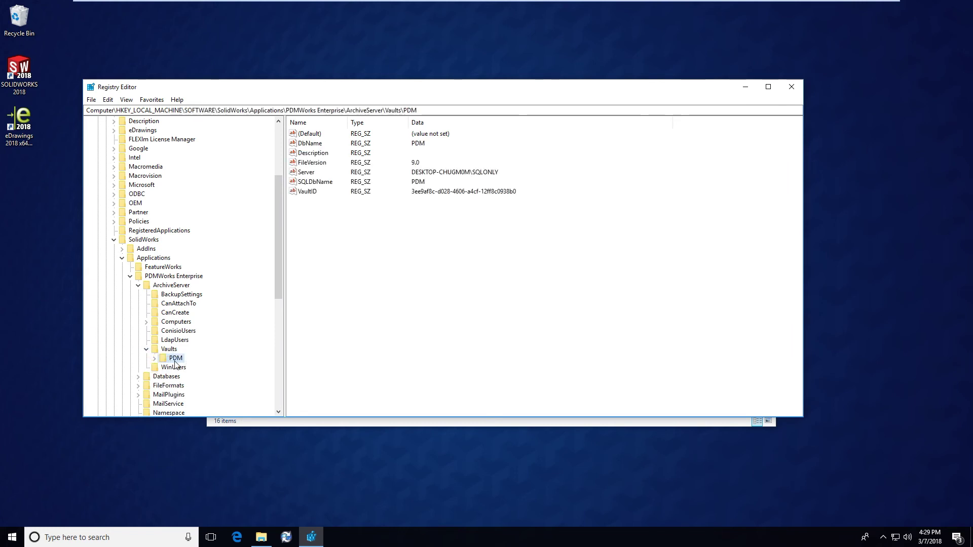
left_click(155, 359)
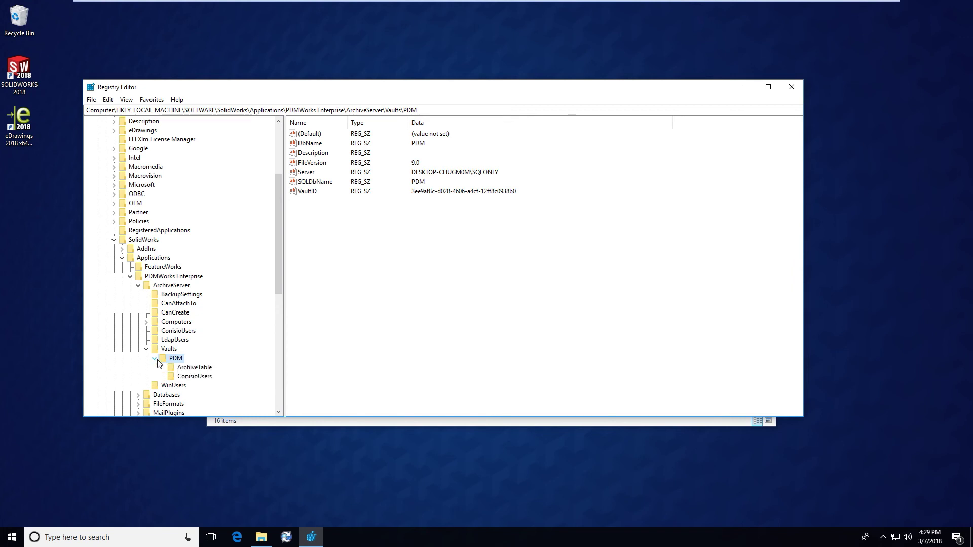
left_click(188, 368)
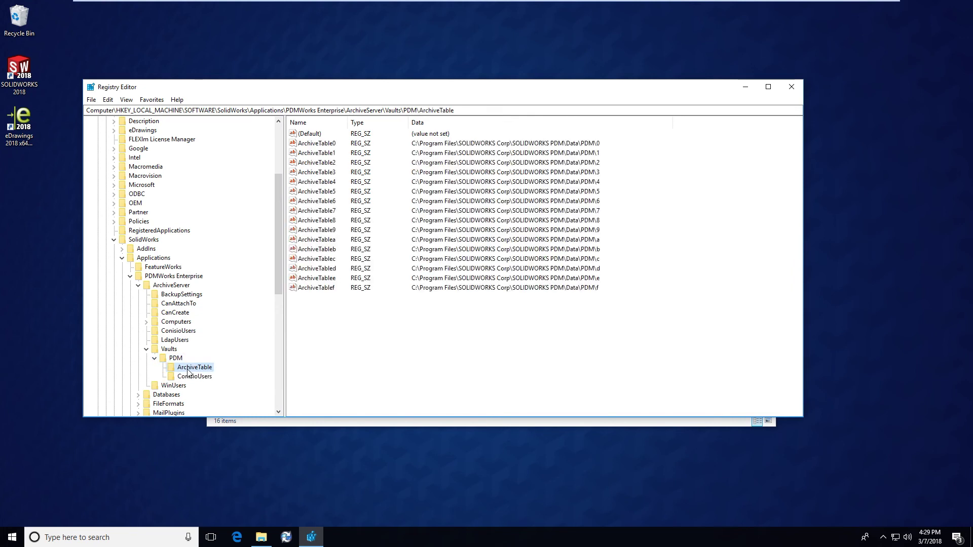
left_click(322, 144)
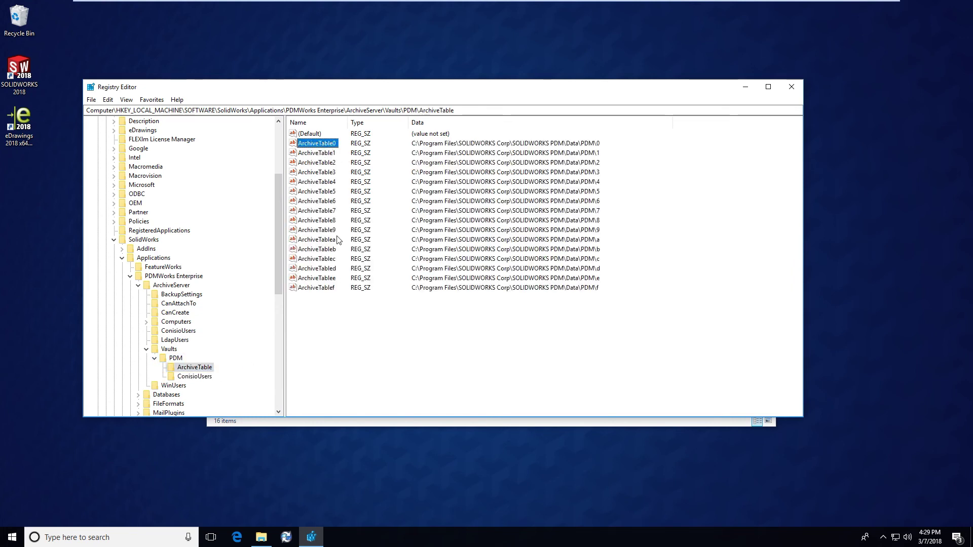